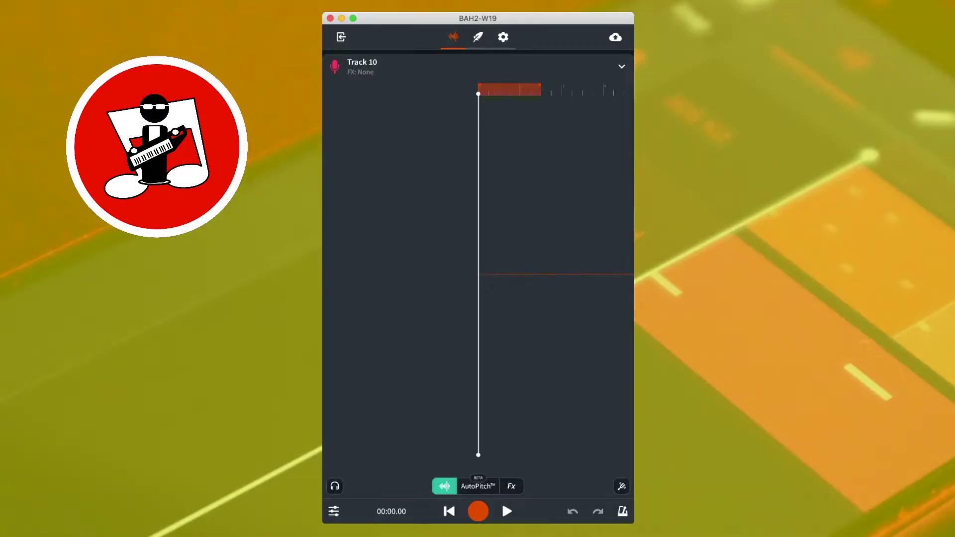
Start a new effects preset on Track 10 and add DIGI Comp from the Dynamics category
left_click(512, 487)
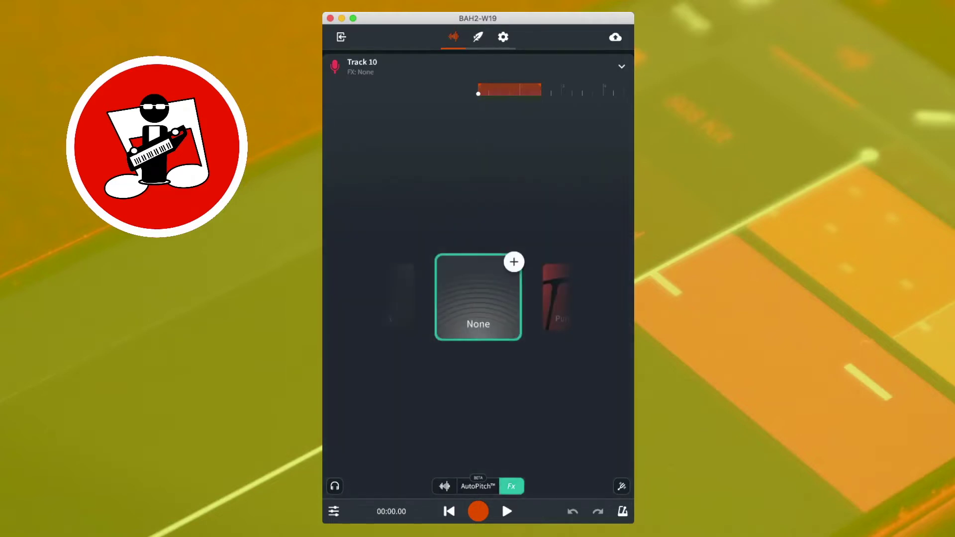
left_click(514, 262)
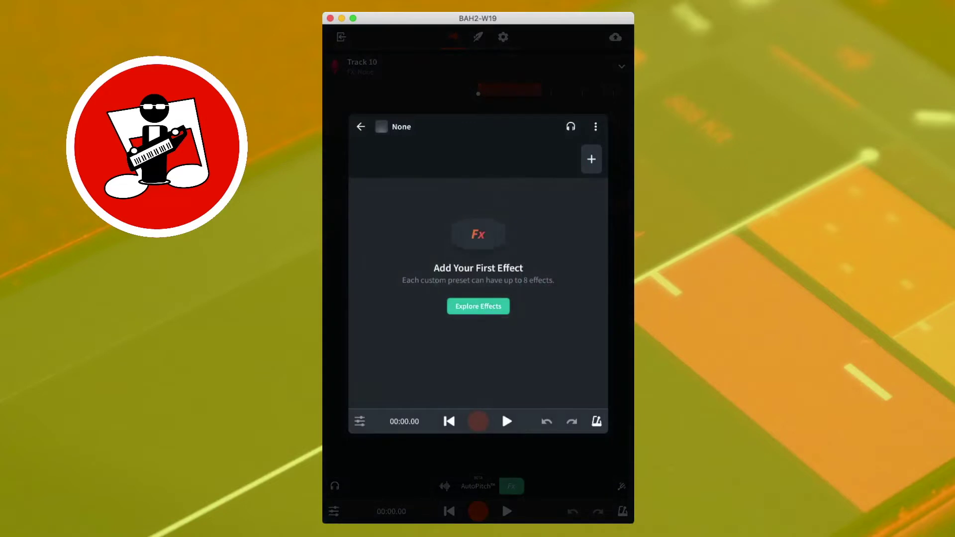
left_click(591, 159)
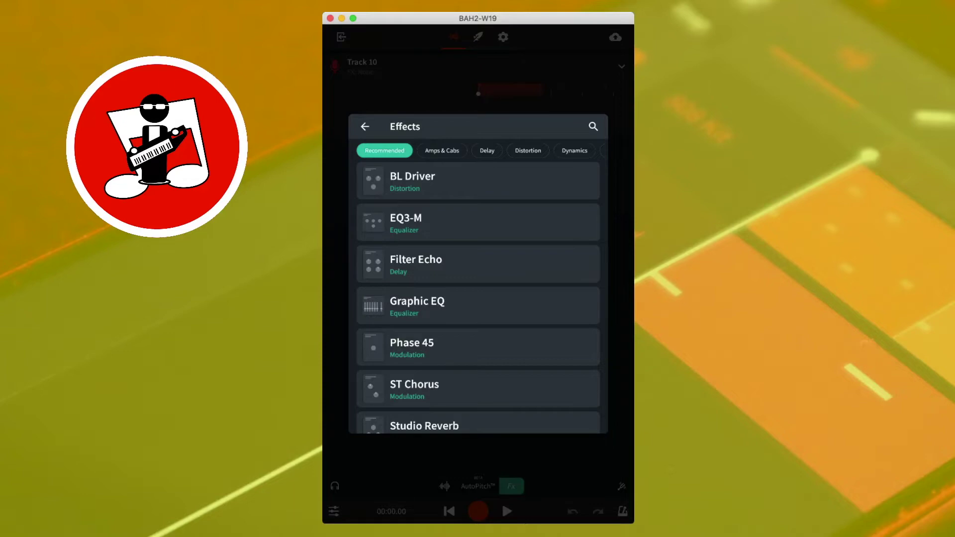
left_click(575, 150)
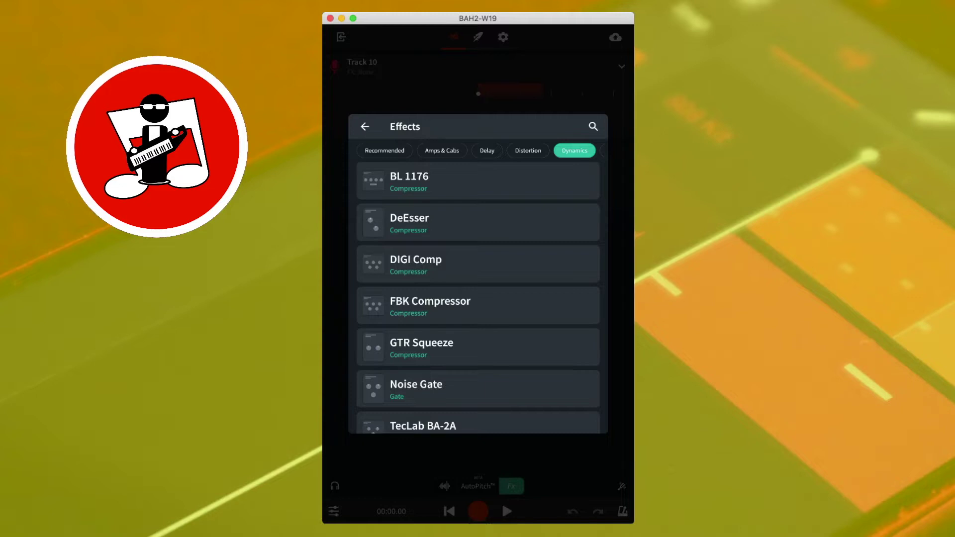
left_click(466, 271)
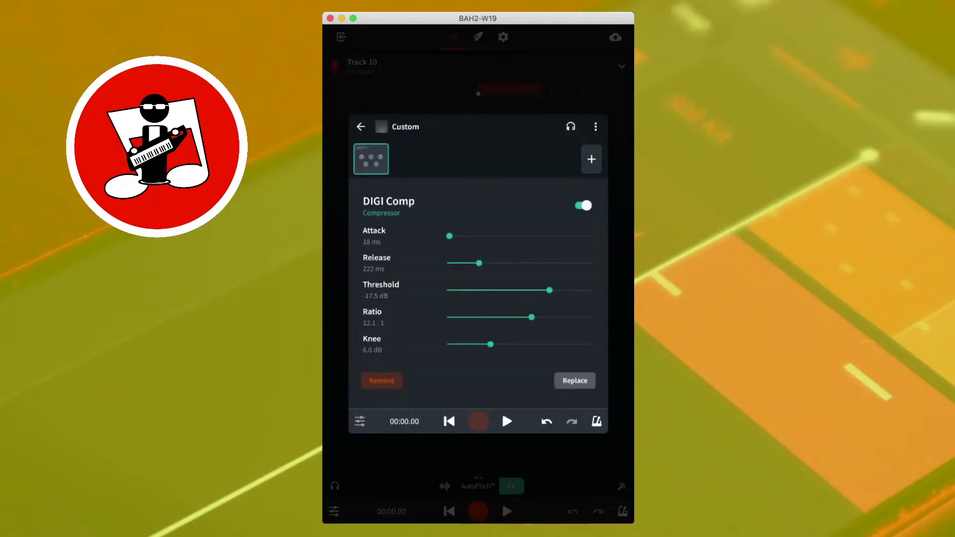
Set DIGI Comp attack to 10 ms and release to about 300 ms, and lower the threshold
left_click_drag(449, 236, 434, 252)
mouse_move(449, 240)
left_mouse_down()
mouse_move(471, 239)
mouse_move(448, 241)
left_mouse_up()
left_click_drag(479, 263, 605, 274)
left_click_drag(592, 263, 491, 267)
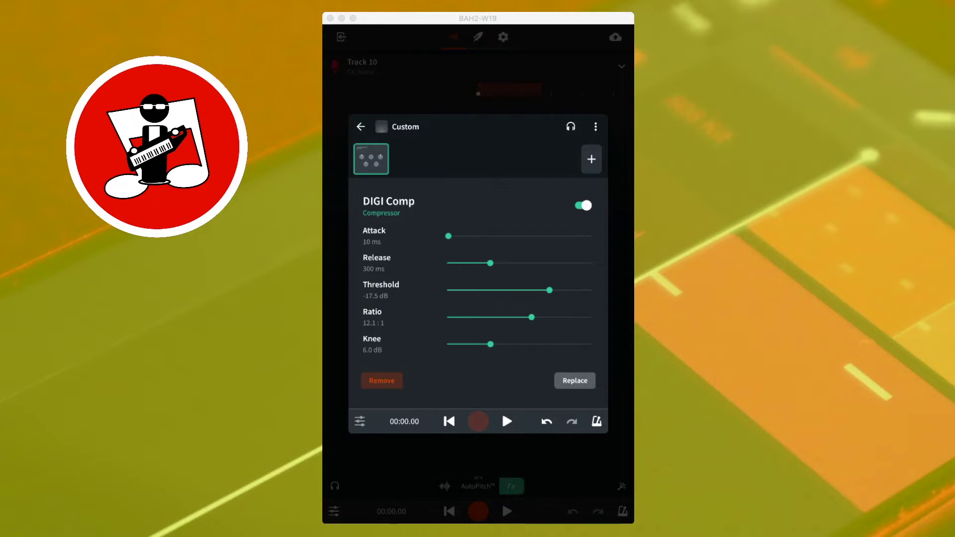
left_click_drag(549, 290, 429, 301)
Bring the DIGI Comp threshold to -40.1 dB and sweep the ratio, ending at 20.0:1
left_click_drag(448, 291, 591, 291)
left_click_drag(592, 290, 495, 290)
left_click_drag(528, 317, 416, 330)
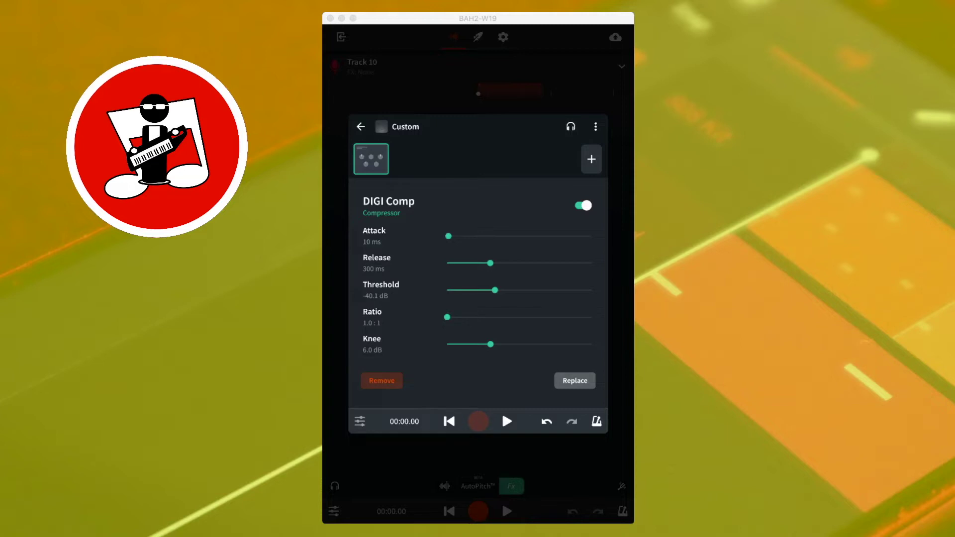
left_click_drag(448, 317, 600, 317)
left_click_drag(592, 323, 455, 326)
left_click_drag(454, 317, 617, 319)
Try DIGI Comp knee values between 0.0 and 20.0 dB, settling on 8.1 dB
left_click_drag(491, 344, 448, 344)
left_click_drag(448, 344, 618, 347)
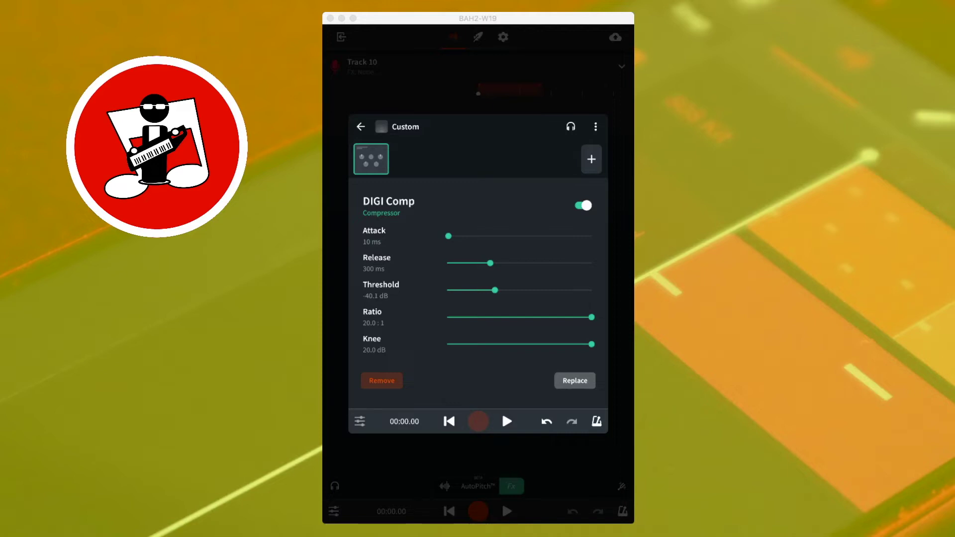
left_click_drag(591, 344, 506, 344)
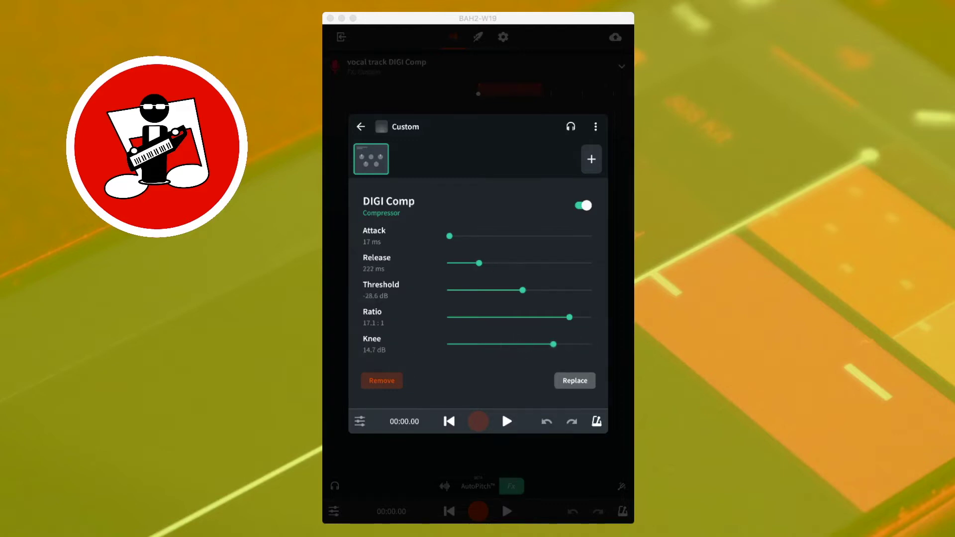
Compare the vocal track with DIGI Comp bypassed and enabled, then filter effects to Dynamics
left_click(581, 205)
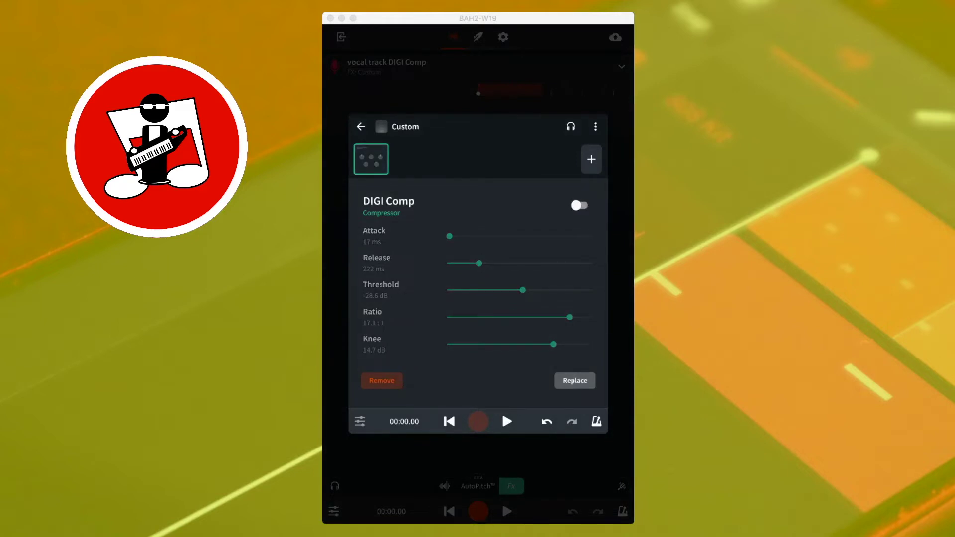
key("space")
key("space")
left_click(580, 205)
key("space")
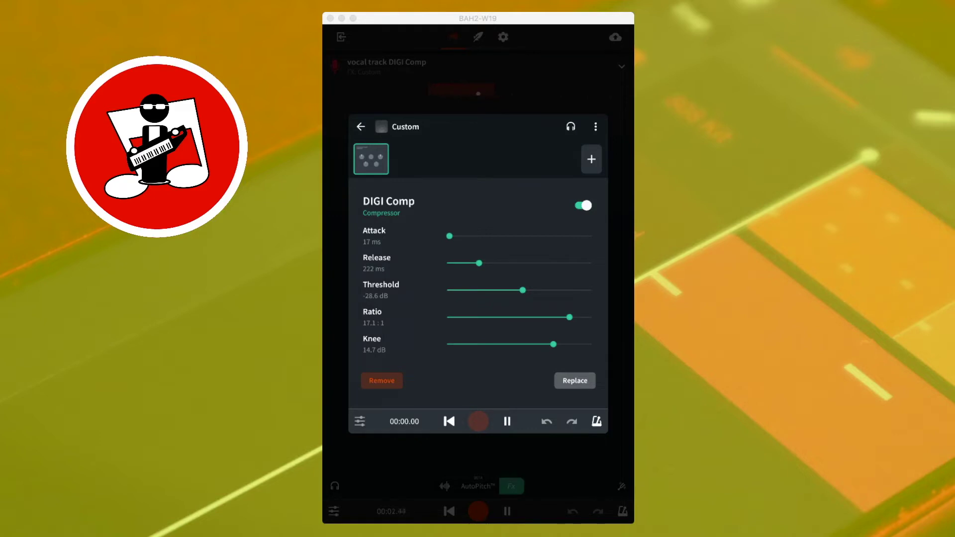
key("space")
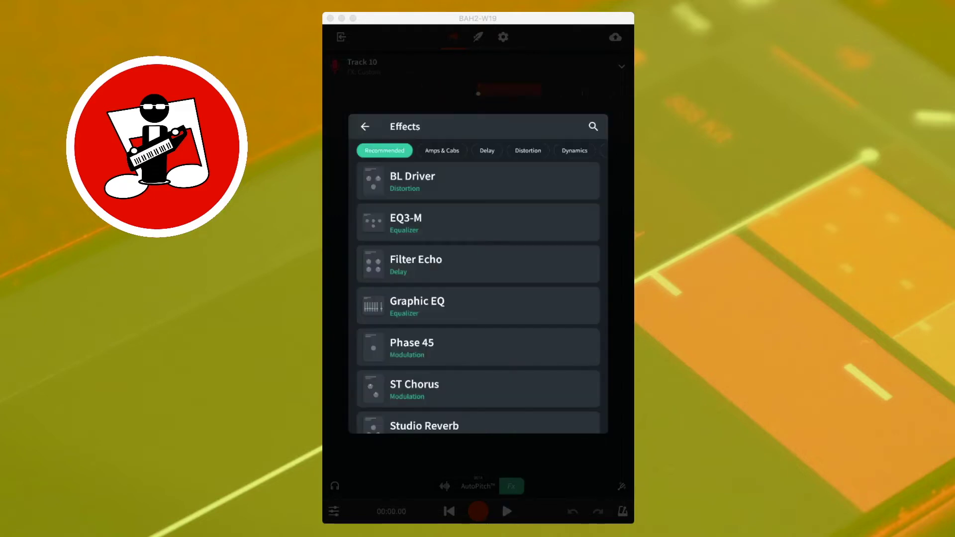
left_click(575, 150)
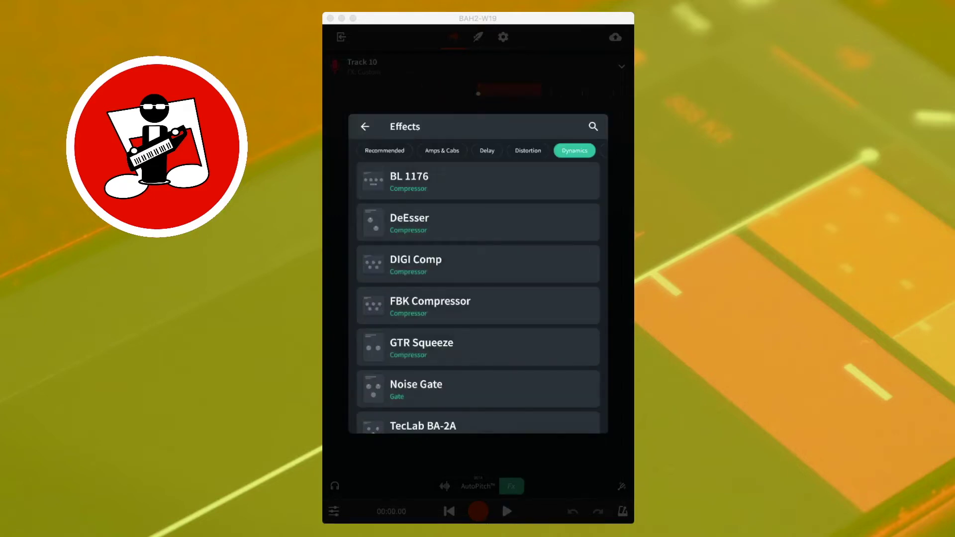
Add FBK Compressor from the Dynamics list to Track 10
left_click(480, 303)
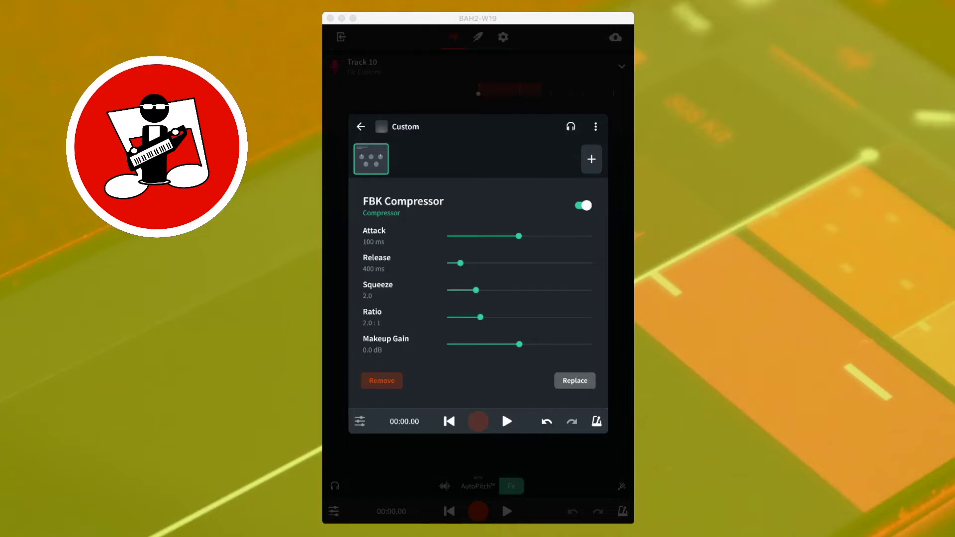
Sweep the FBK Compressor's attack, release, squeeze and ratio, then raise makeup gain to 15.0 dB
left_click_drag(527, 236, 415, 243)
left_click_drag(447, 236, 475, 237)
left_click_drag(461, 263, 427, 273)
left_click_drag(447, 263, 480, 264)
left_click_drag(476, 290, 437, 294)
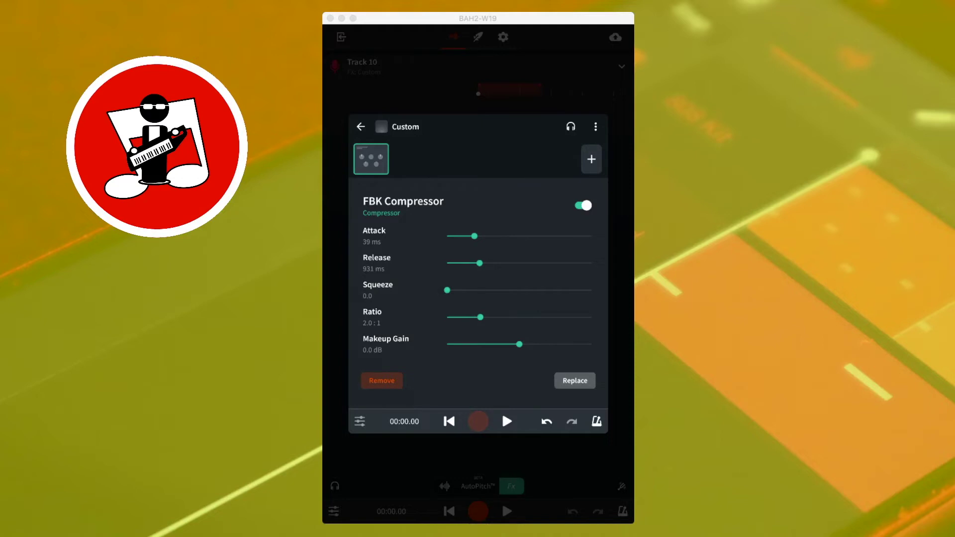
left_click_drag(448, 290, 598, 300)
left_click_drag(481, 317, 447, 317)
left_click_drag(519, 345, 591, 345)
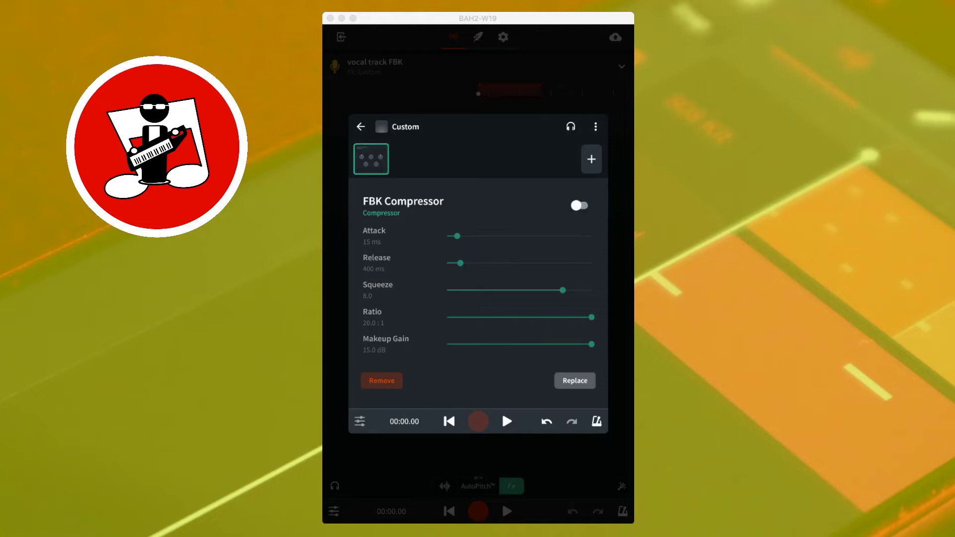
Play the vocal track with FBK Compressor bypassed, then enable it and play again
key("space")
key("space")
left_click(580, 205)
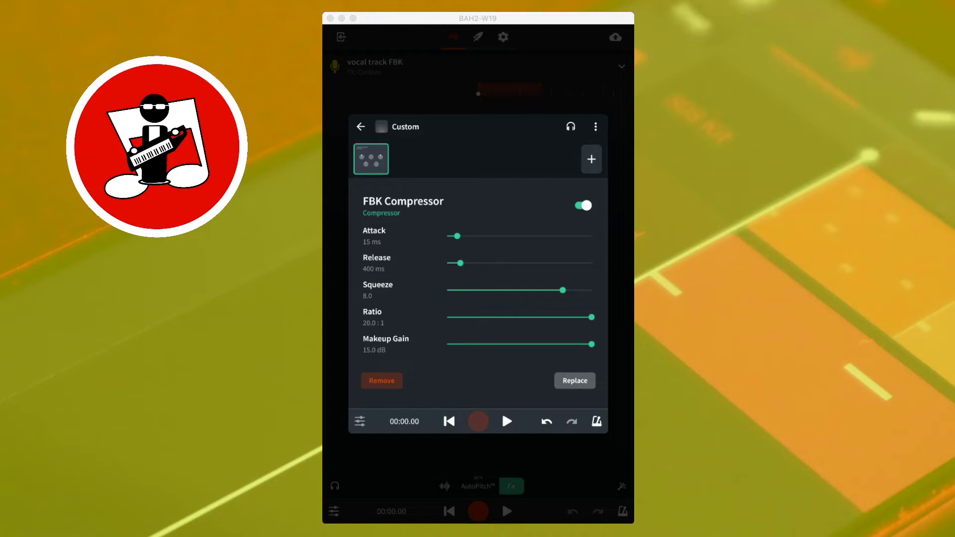
key("space")
key("space")
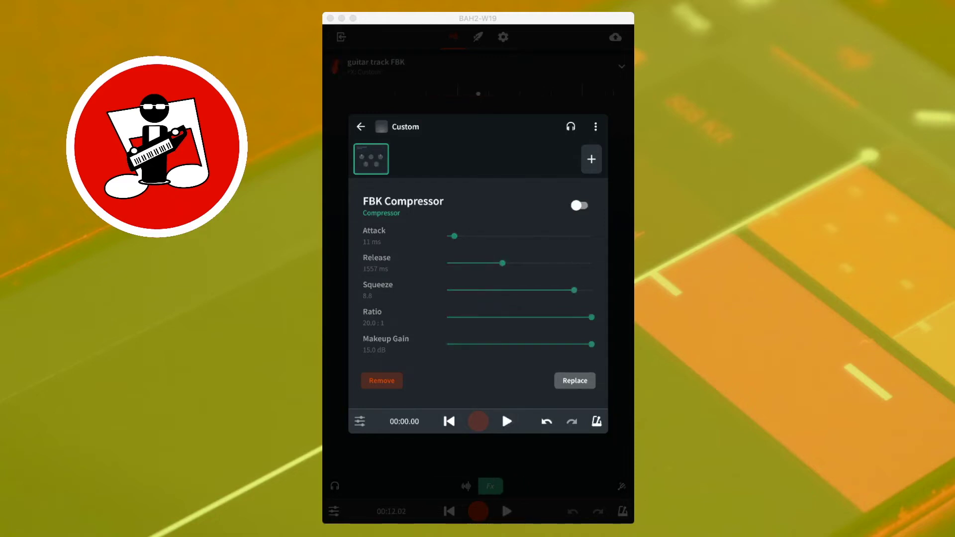
Play the guitar track, enable the FBK Compressor, and replay it to hear the compression
left_click(510, 419)
left_click(507, 422)
left_click(579, 205)
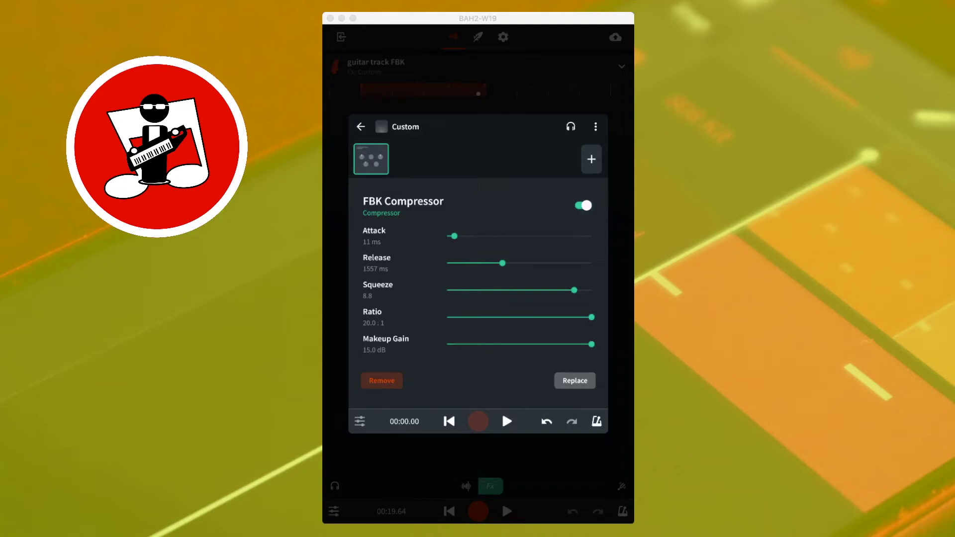
left_click(507, 421)
Stop playback and add TecLab BA-2A from the Dynamics effects list
left_click(507, 421)
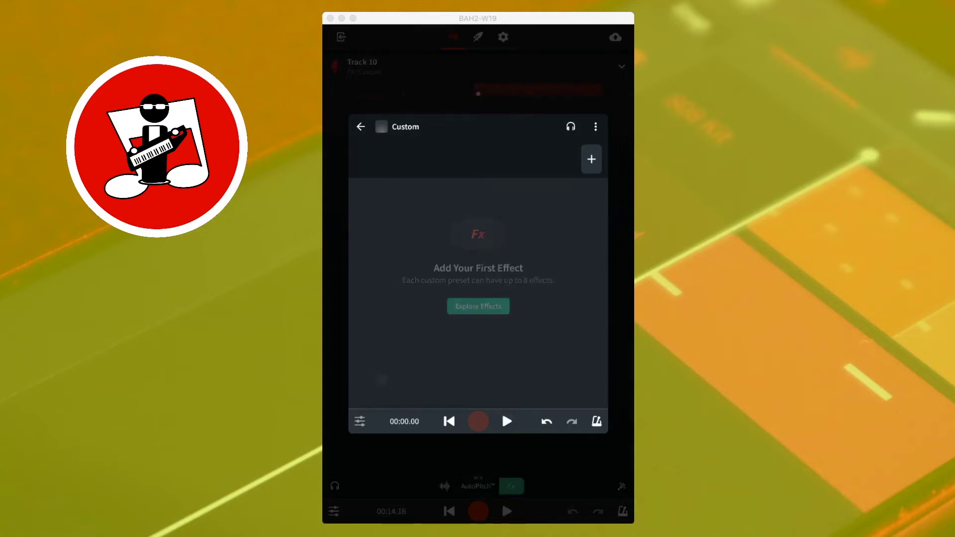
left_click(478, 305)
left_click(575, 150)
scroll(497, 352, "down", 1)
left_click(478, 410)
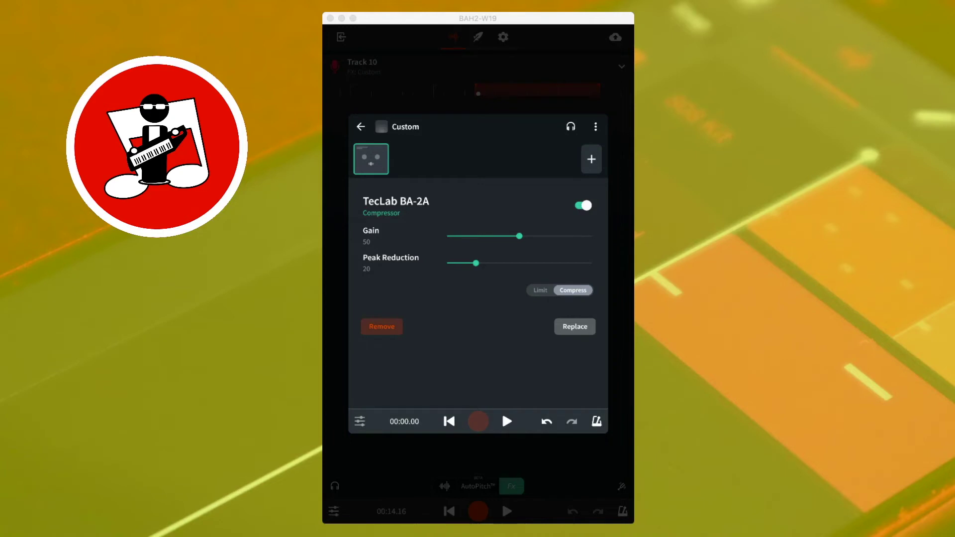
Try TecLab BA-2A Gain at 100 and 0, Peak Reduction at 100, and Limit mode
left_click_drag(519, 236, 592, 236)
left_click_drag(592, 235, 440, 238)
left_click_drag(476, 263, 592, 263)
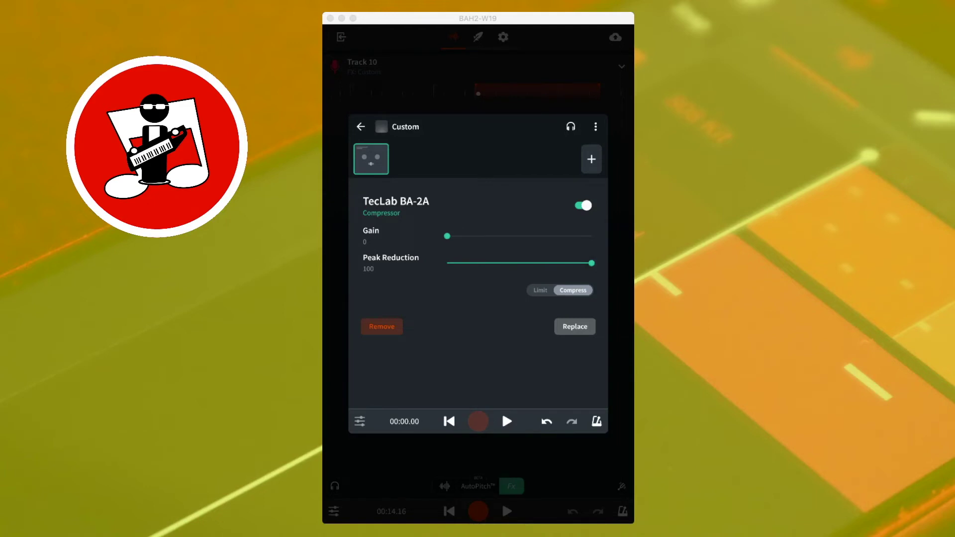
left_click(540, 291)
left_click(540, 290)
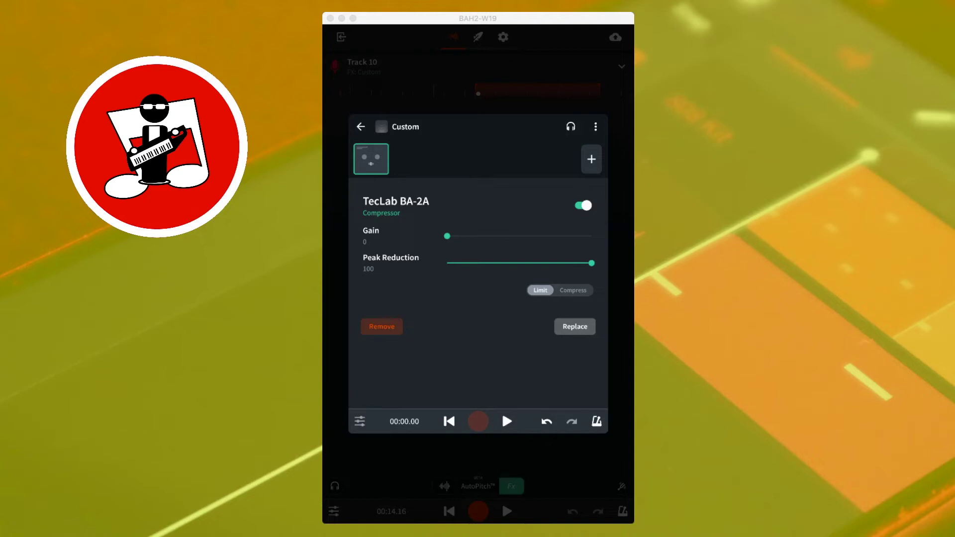
Settle on Gain 100 and Peak Reduction 75 in Compress mode, then bypass the TecLab BA-2A
left_click_drag(448, 236, 591, 237)
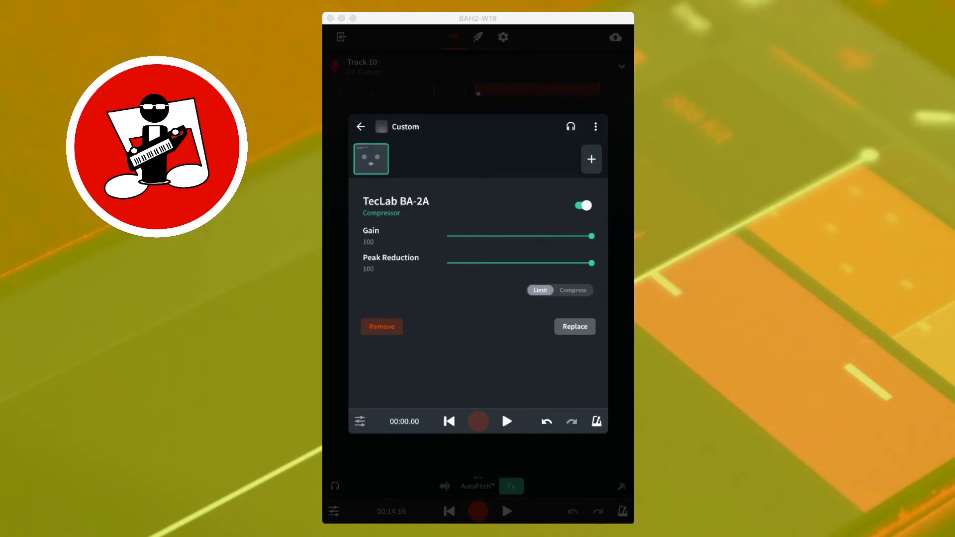
left_click_drag(592, 263, 546, 264)
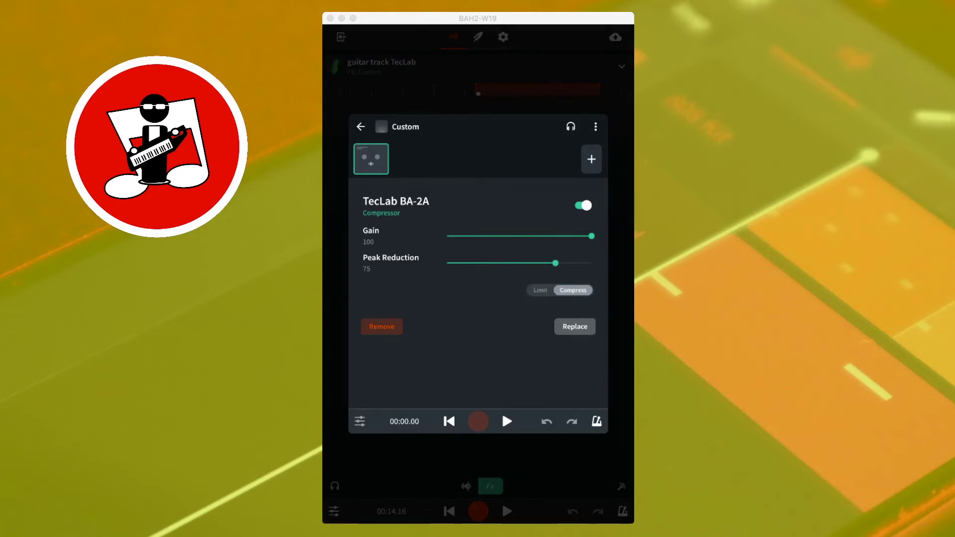
left_click(583, 206)
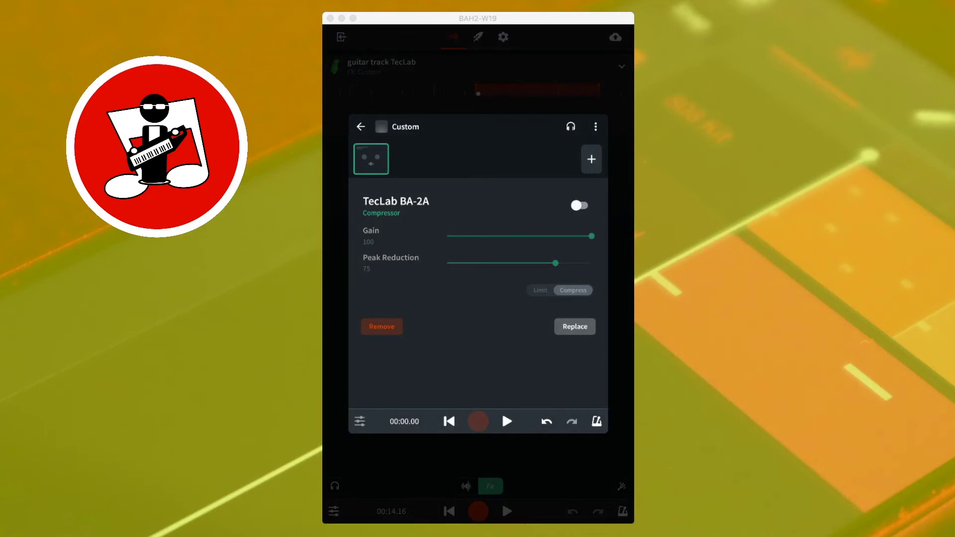
Play the guitar dry, re-enable the TecLab BA-2A, and replay it compressed
key("space")
left_click(507, 421)
left_click(579, 205)
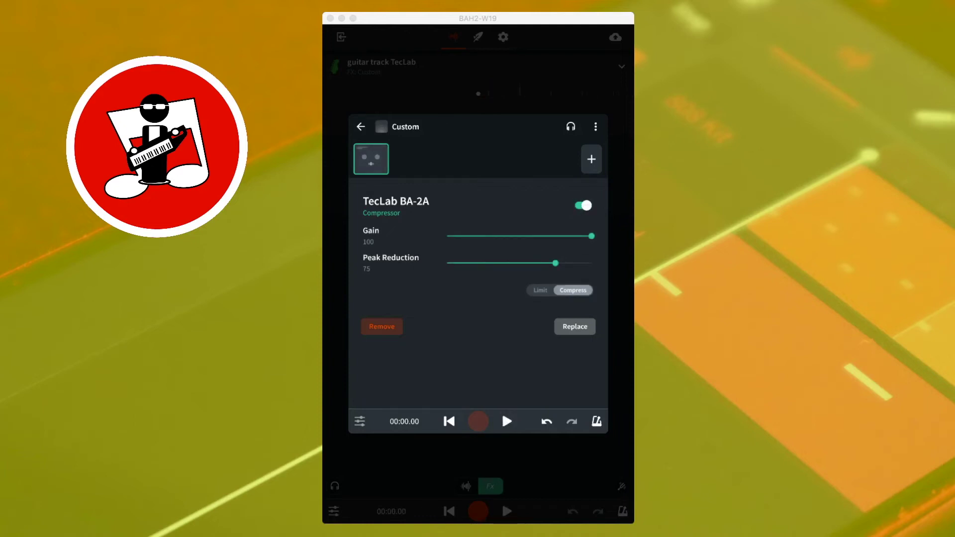
key("space")
Stop playback, remove the TecLab BA-2A from Track 10, and show the Dynamics effects
left_click(507, 422)
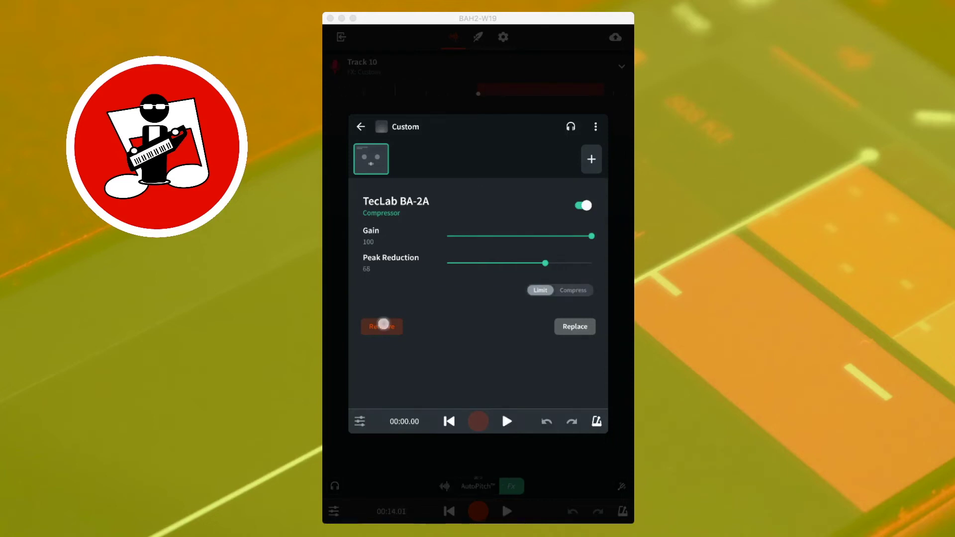
left_click(382, 326)
left_click(575, 151)
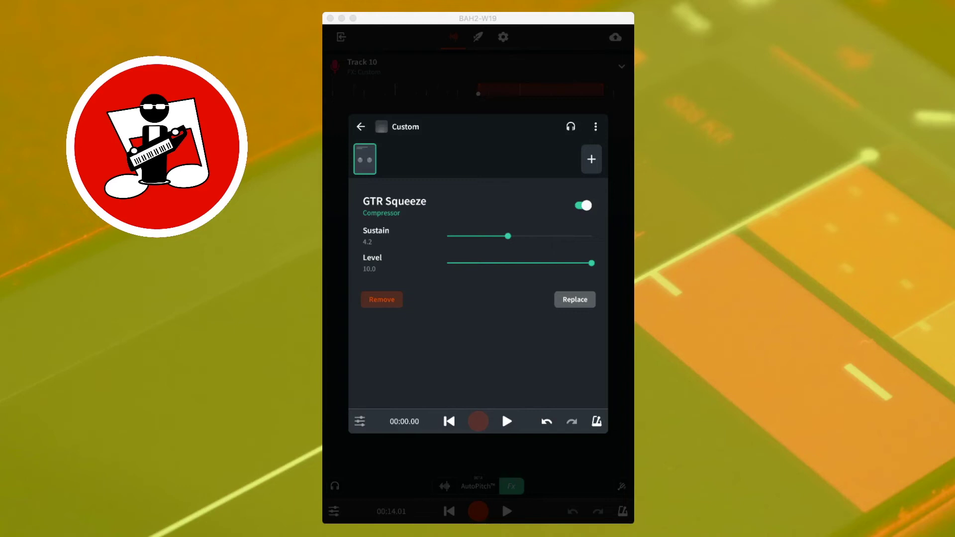
Set the guitar's GTR Squeeze to Sustain 10.0 and Level 4.0, then switch it off
left_click_drag(508, 236, 428, 237)
left_click_drag(447, 236, 621, 236)
left_click_drag(592, 264, 432, 274)
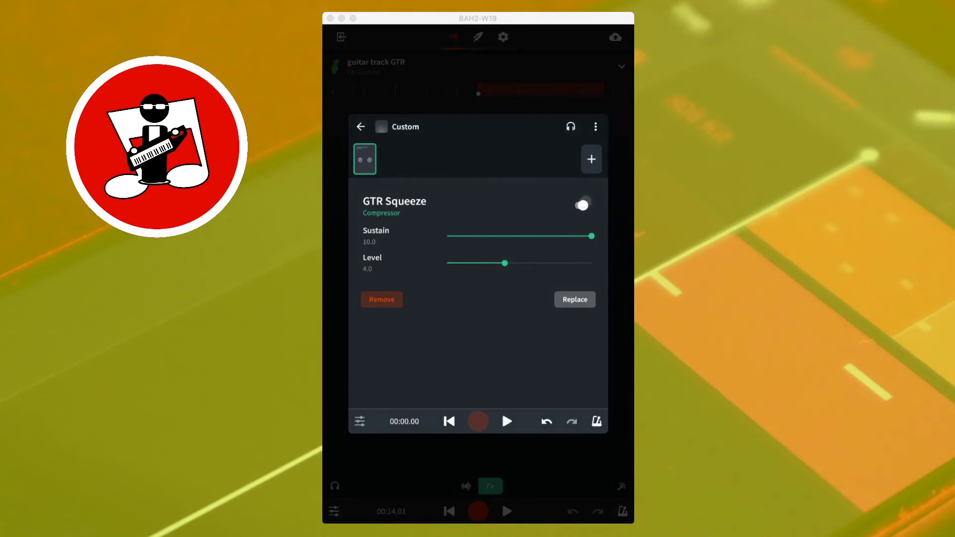
left_click(583, 205)
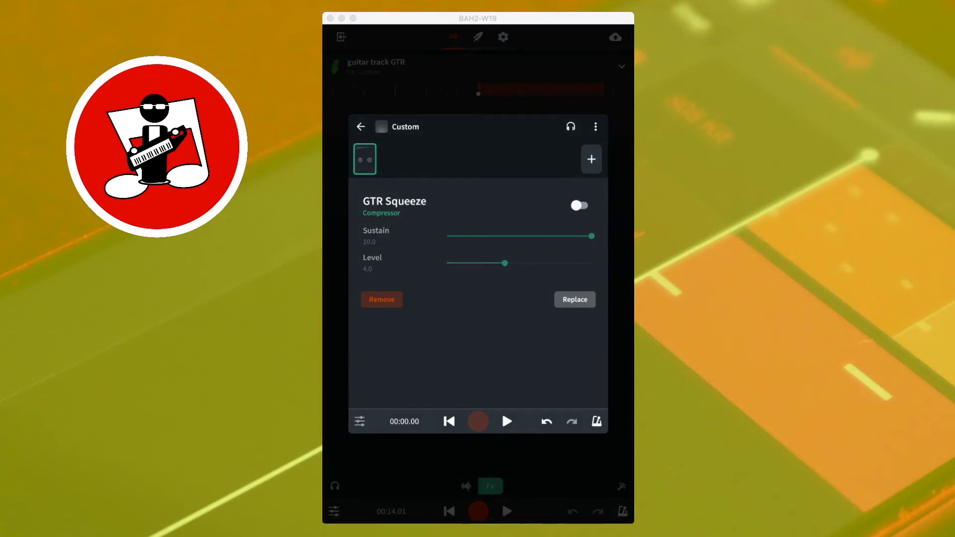
Play the guitar with GTR Squeeze off, then again with it on
key("space")
key("space")
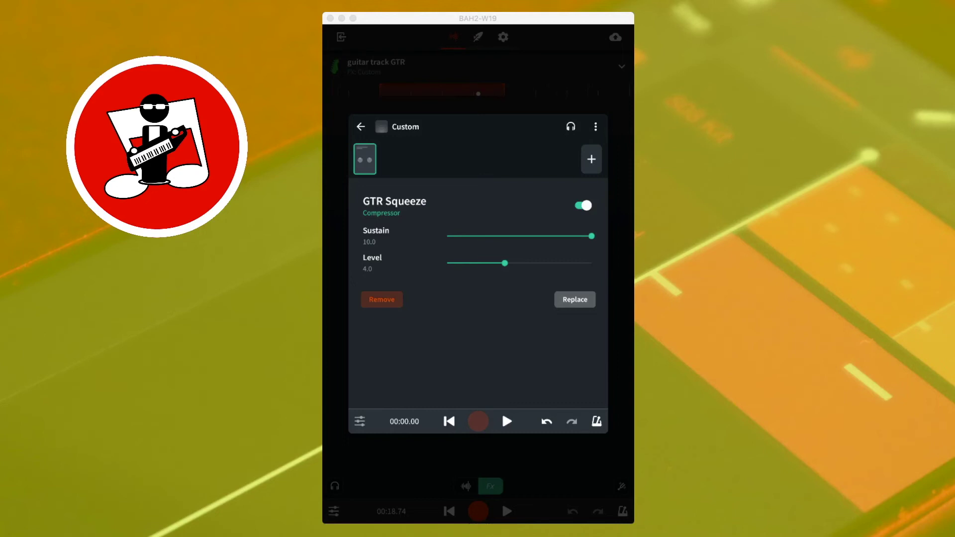
key("space")
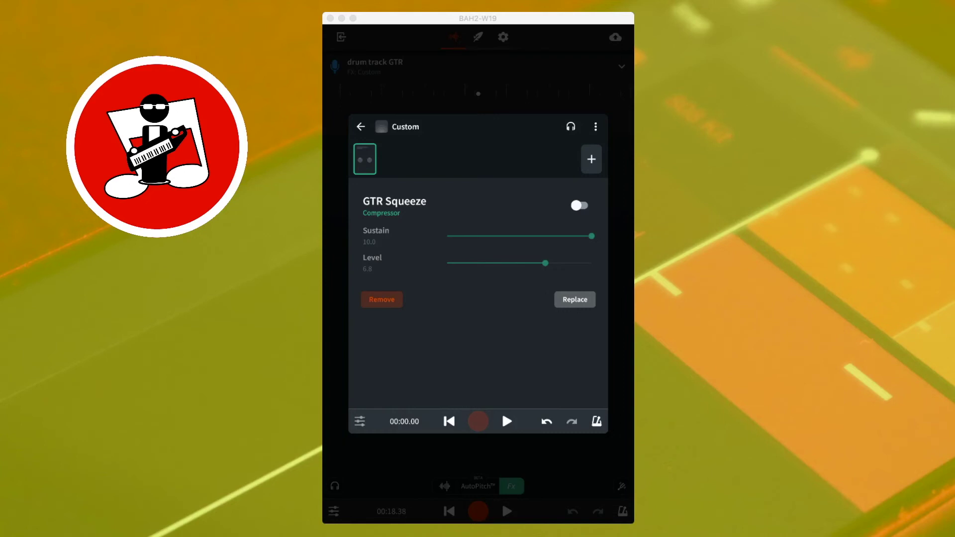
Play the drums dry, switch GTR Squeeze on, and replay them compressed
key("space")
key("space")
left_click(580, 205)
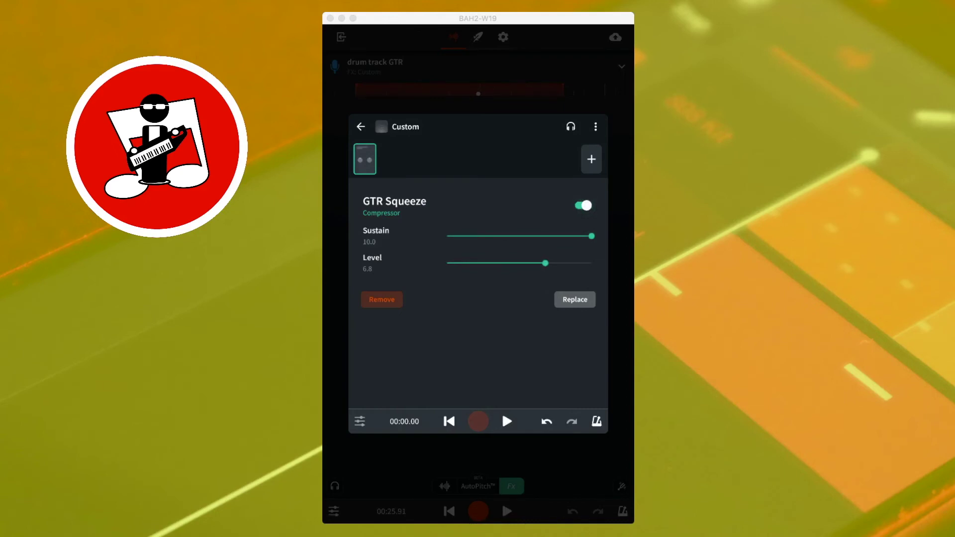
key("space")
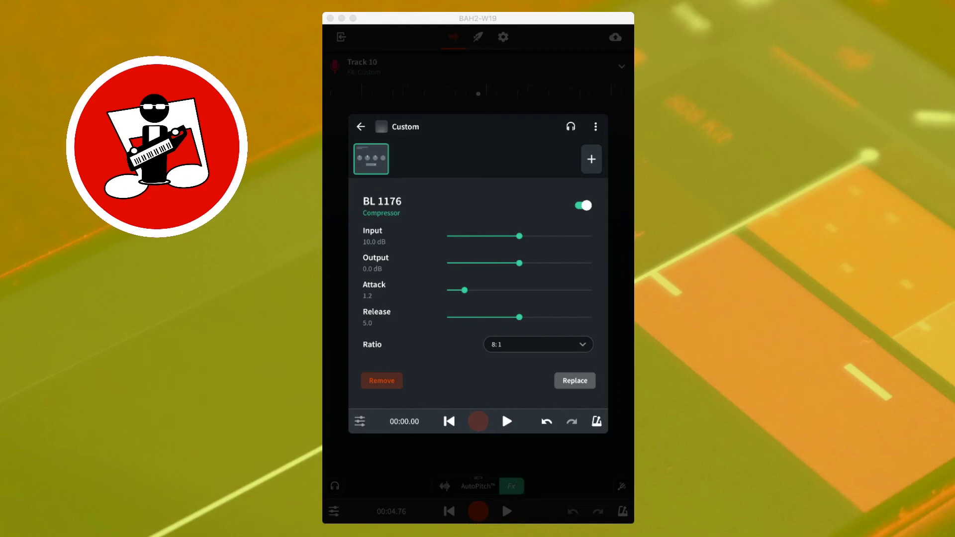
Set Track 10's BL 1176 to Input 0.0 dB, Output 15.0 dB, Attack 2.7, Release 2.7
left_click_drag(520, 236, 607, 239)
left_click_drag(580, 240, 455, 235)
left_click_drag(519, 263, 591, 263)
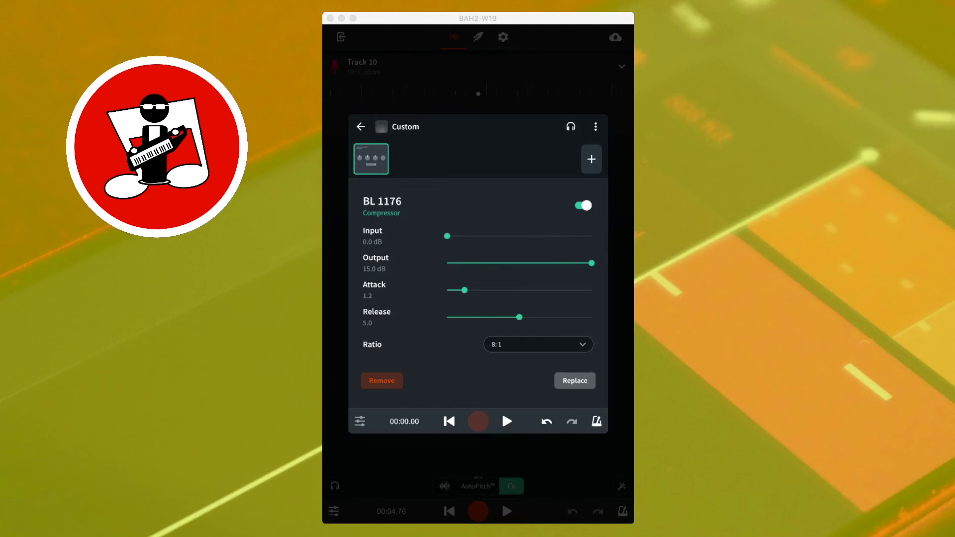
left_click_drag(465, 290, 424, 295)
left_click_drag(447, 291, 487, 290)
left_click_drag(519, 317, 447, 317)
left_click_drag(448, 317, 486, 317)
Choose the 20:1 compression ratio from the BL 1176 Ratio list
left_click(535, 344)
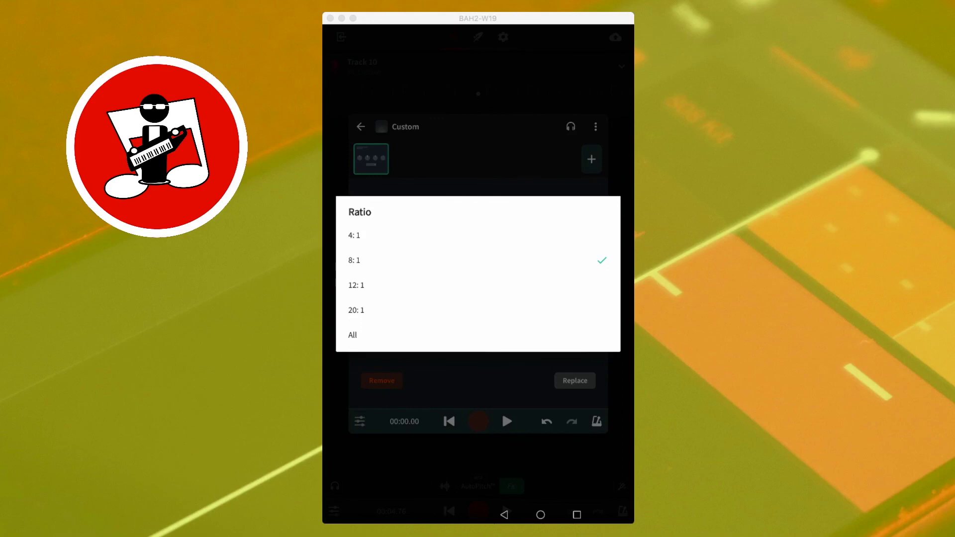
left_click(354, 236)
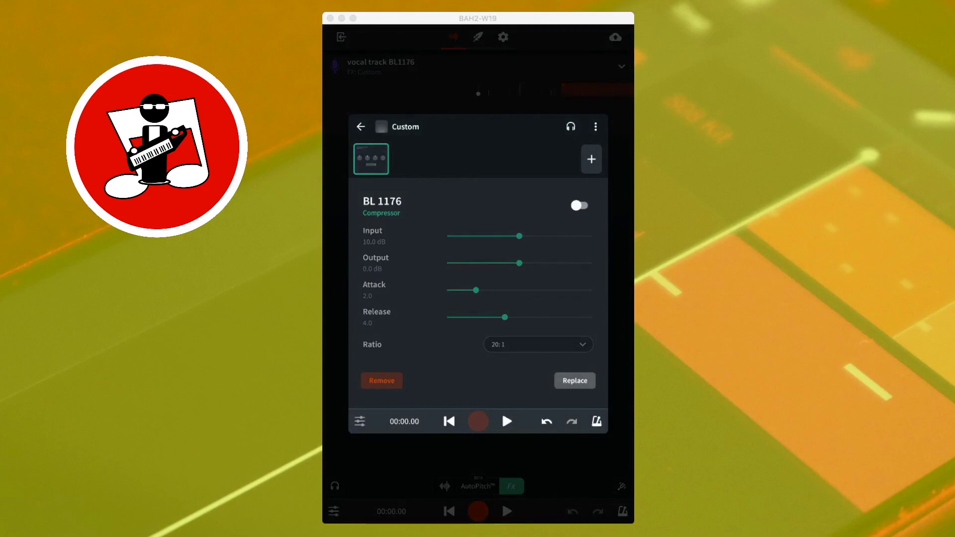
Play the vocals dry, then switch the BL 1176 on during playback
key("space")
key("space")
left_click(580, 205)
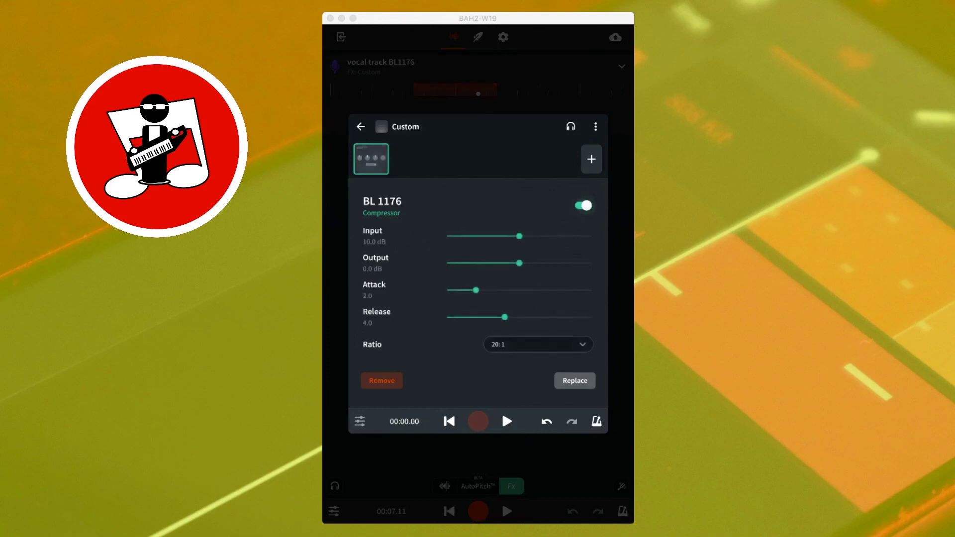